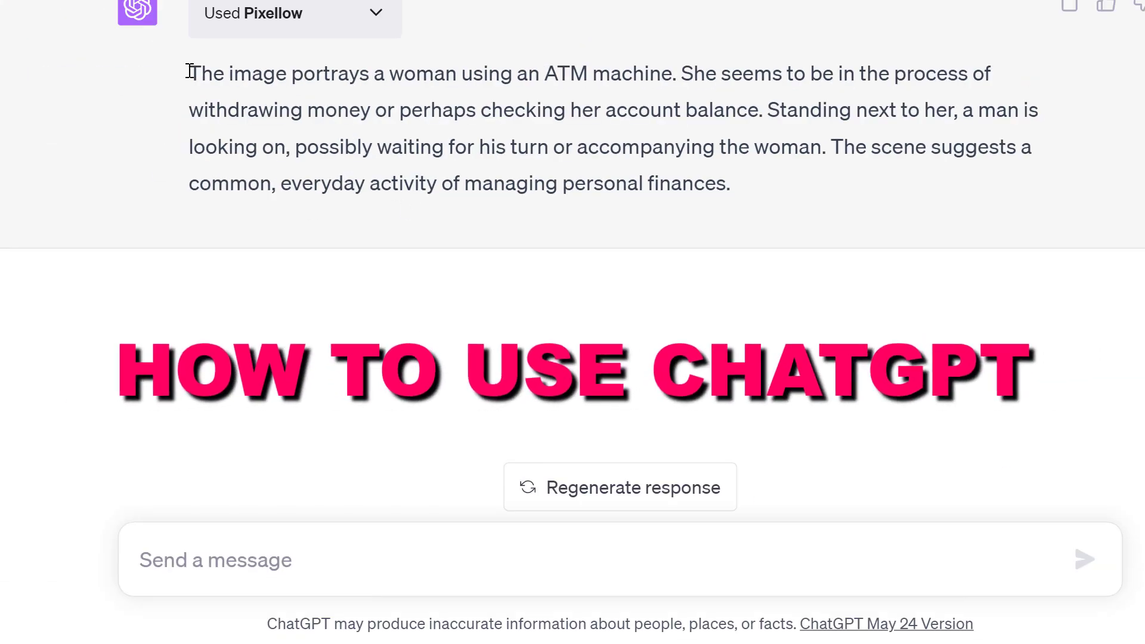
Step: Select the ATM image description and expand Pixellow's request and response details up to the URL
drag(190, 71, 853, 204)
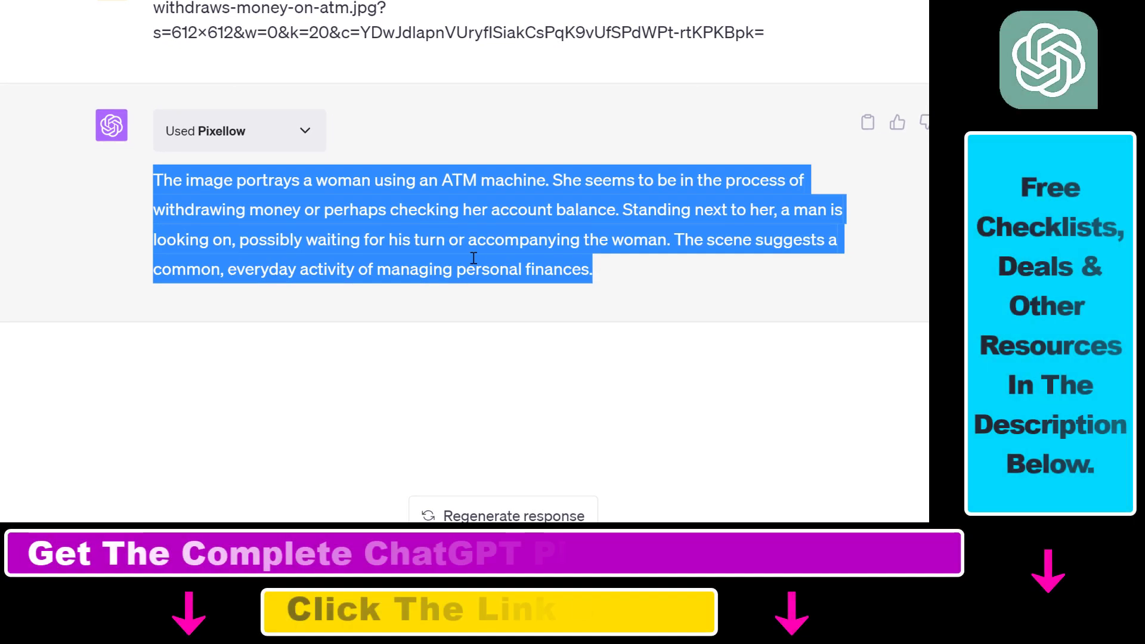
click(302, 132)
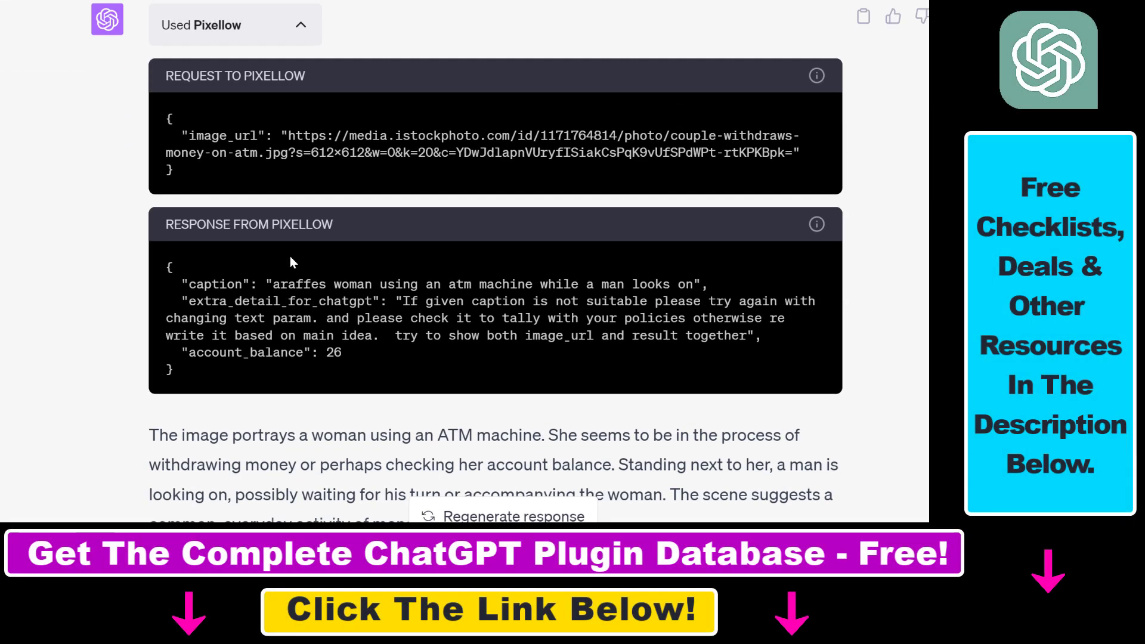
scroll(299, 325, up, 2)
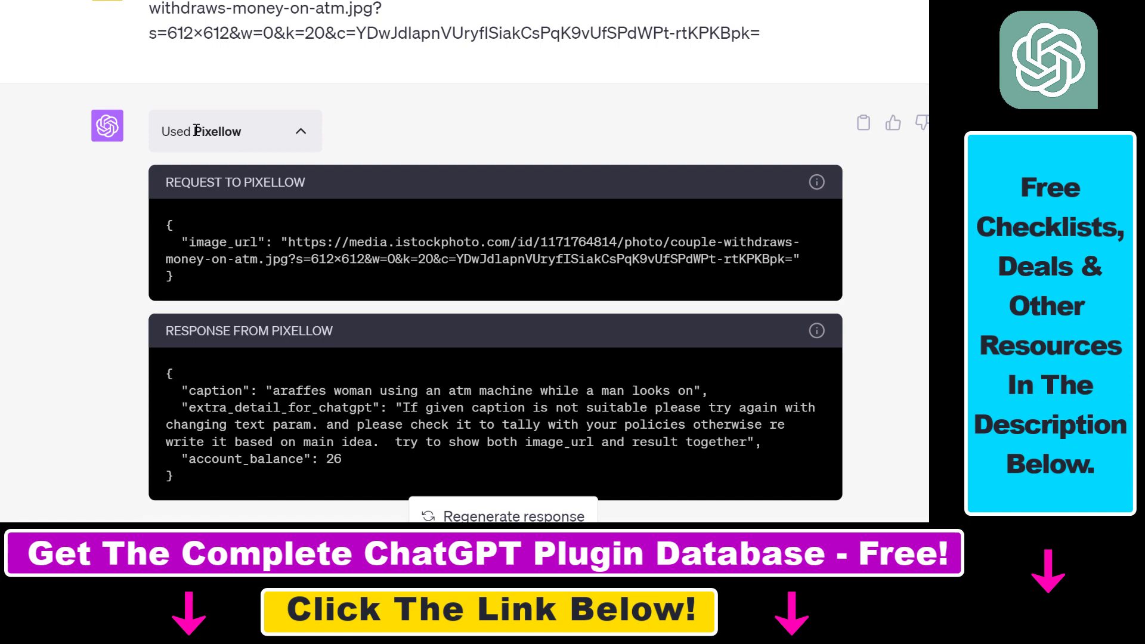
Step: Read through the Pixellow tutorial article, highlighting its Pixellow ChatGPT Plugin Prompts heading and title
drag(194, 131, 273, 130)
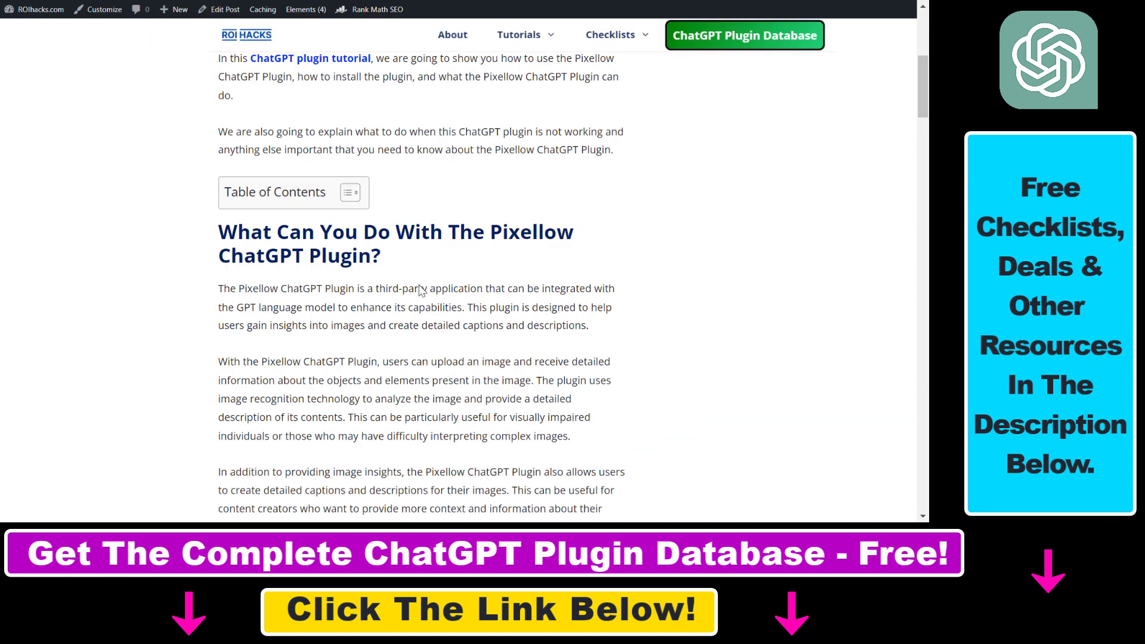
scroll(762, 271, up, 6)
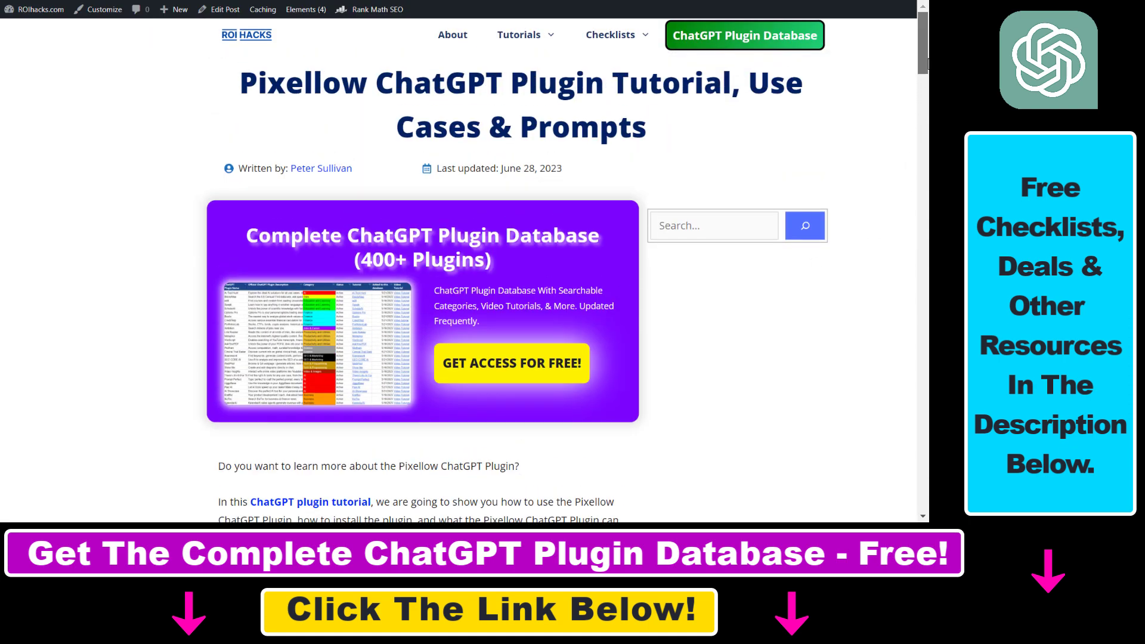
drag(922, 63, 918, 121)
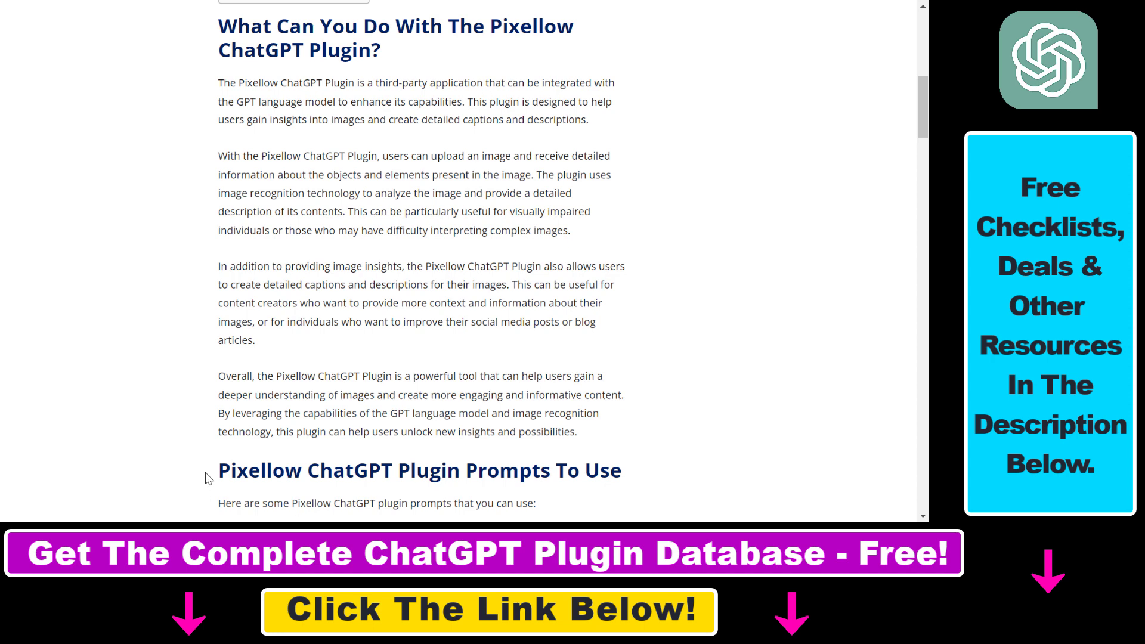
drag(206, 474, 668, 483)
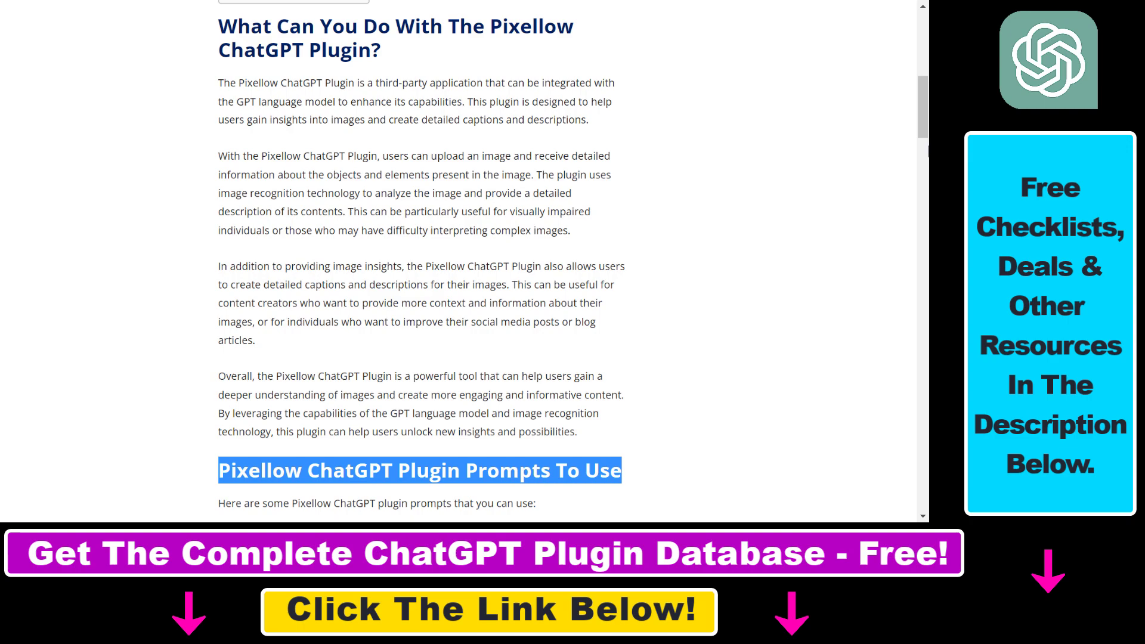
scroll(565, 270, up, 10)
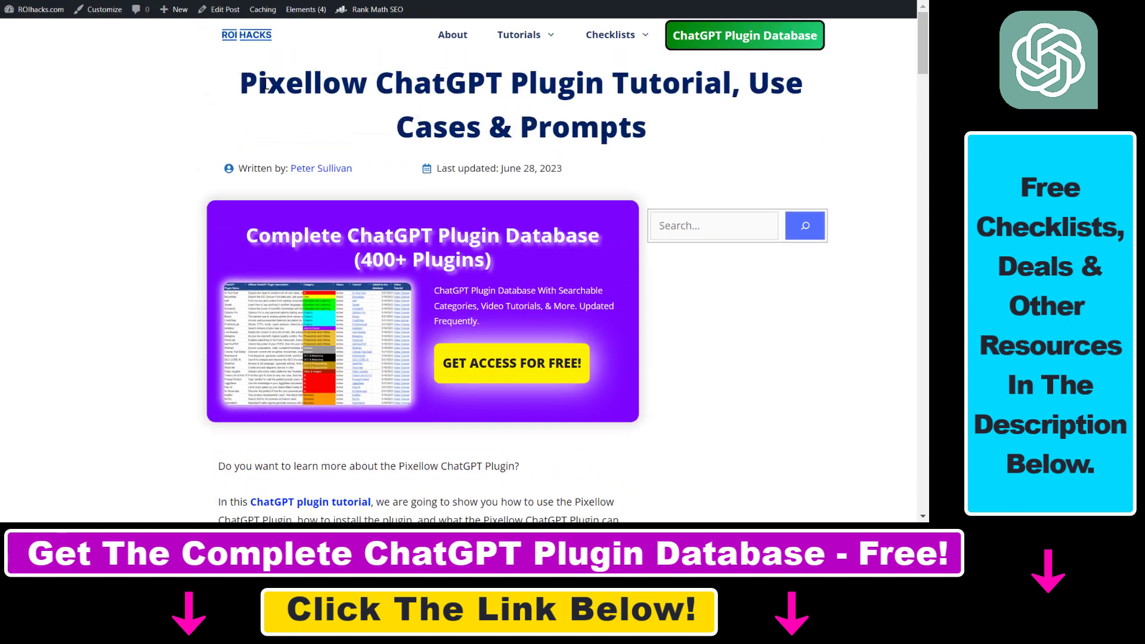
drag(266, 84, 503, 85)
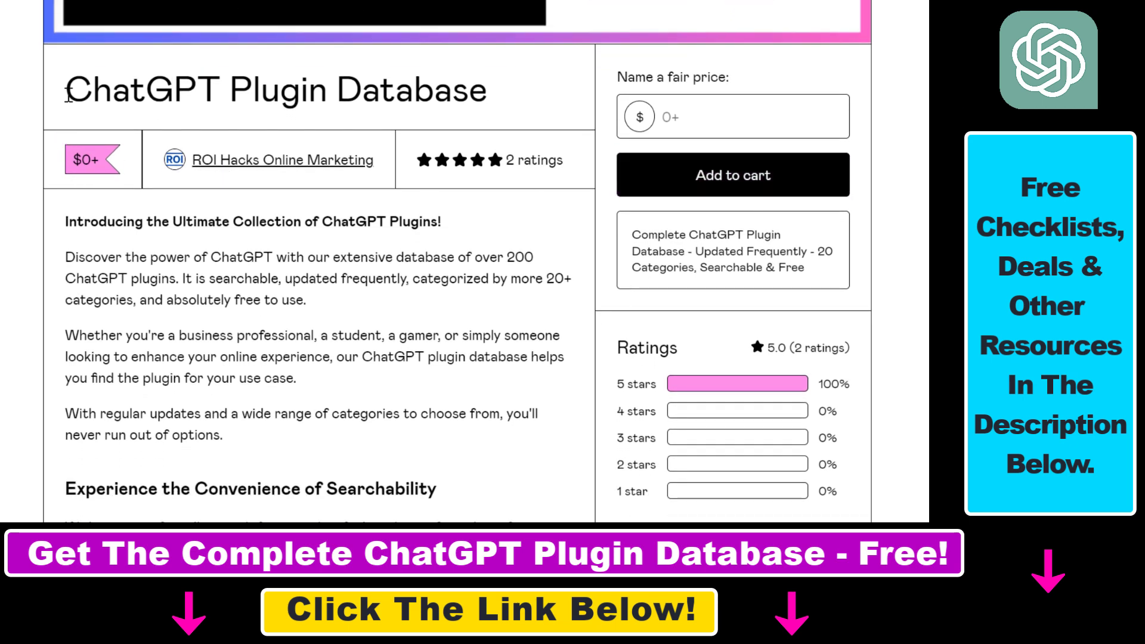
Step: Review the ChatGPT Plugin Database page, highlighting its title and the Use cases, Best Prompts and Tutorial columns
drag(65, 101, 533, 101)
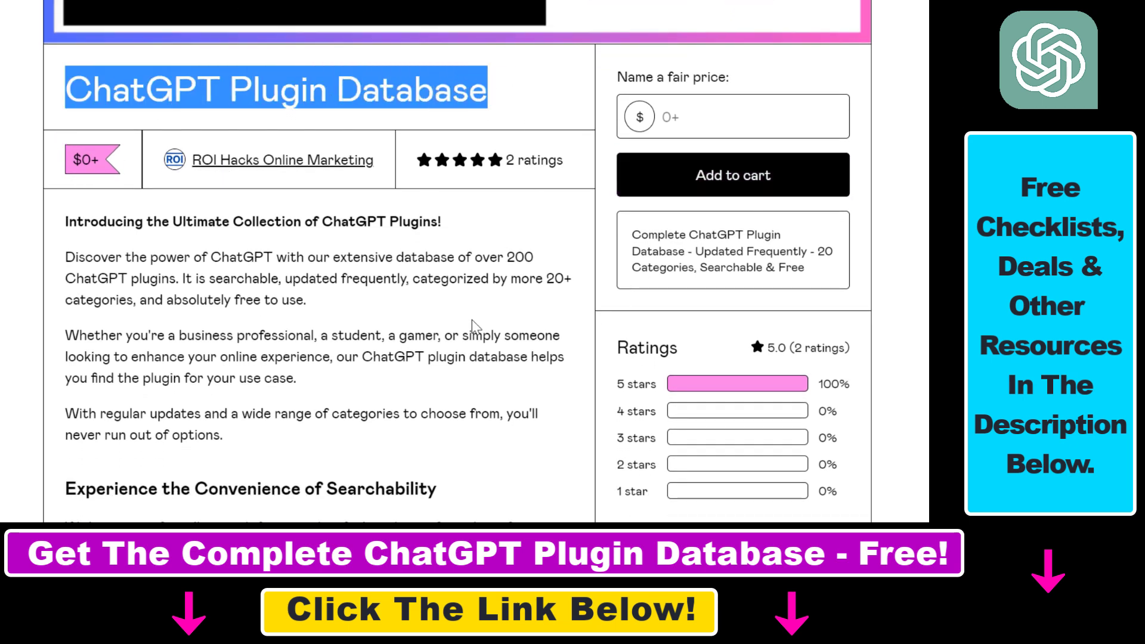
scroll(456, 268, down, 4)
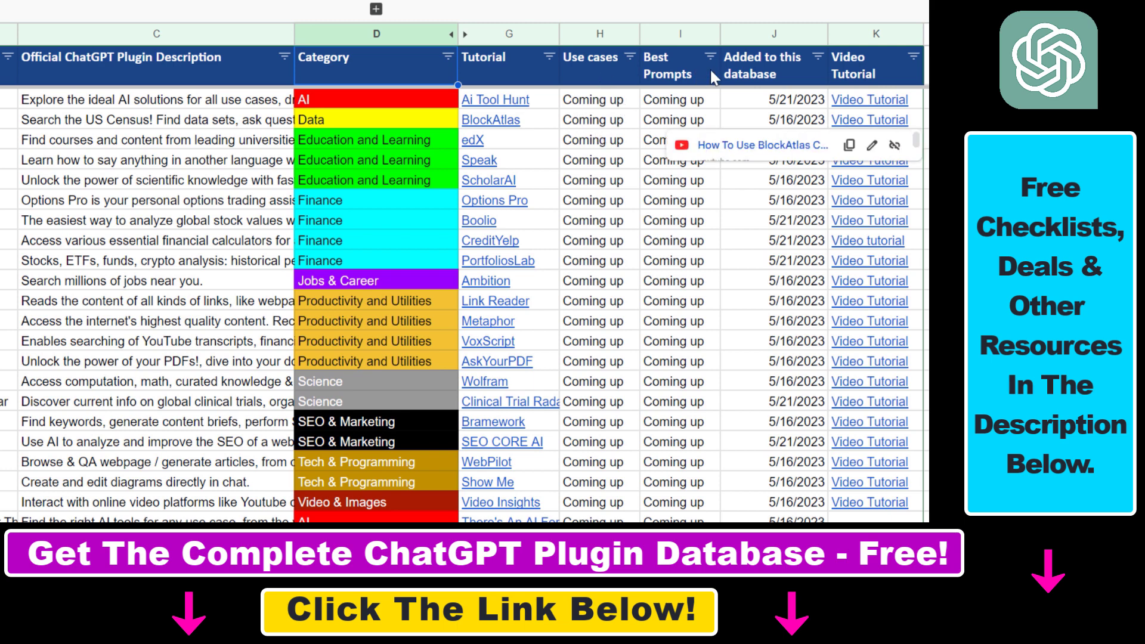
drag(710, 70, 578, 74)
click(513, 66)
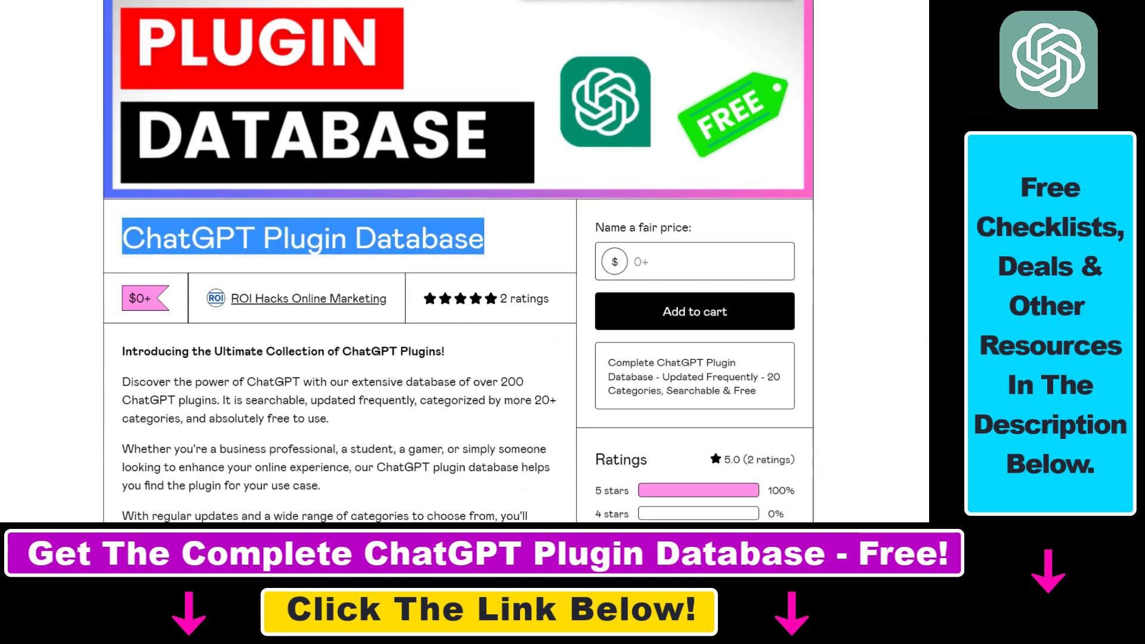
Step: Enter a fair price and add the free ChatGPT Plugin Database to the cart
scroll(459, 261, down, 4)
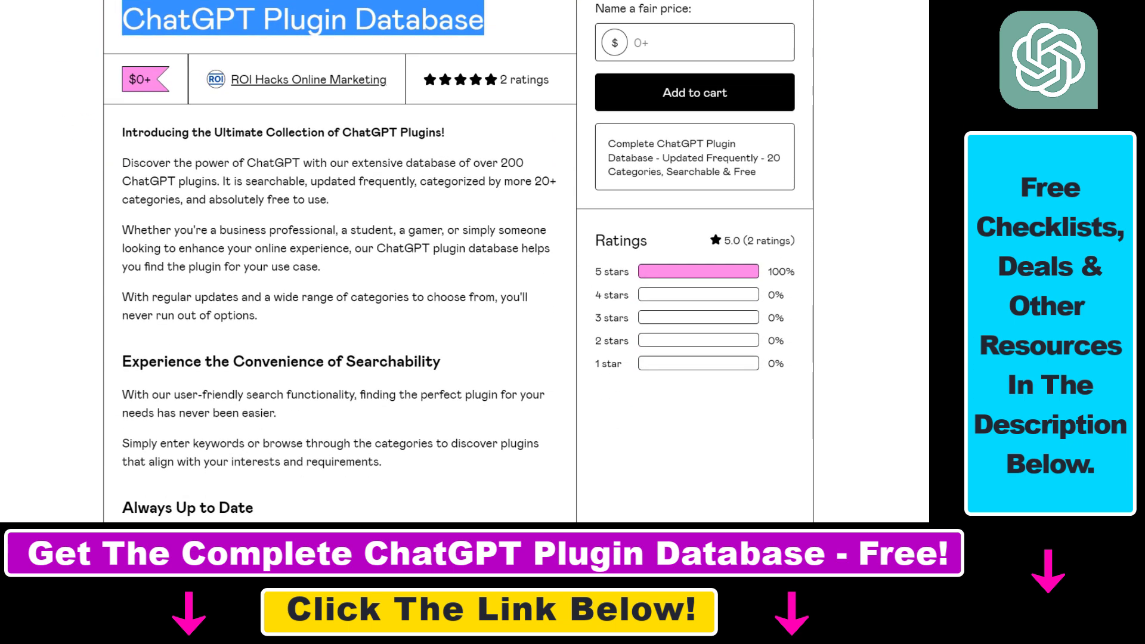
click(654, 44)
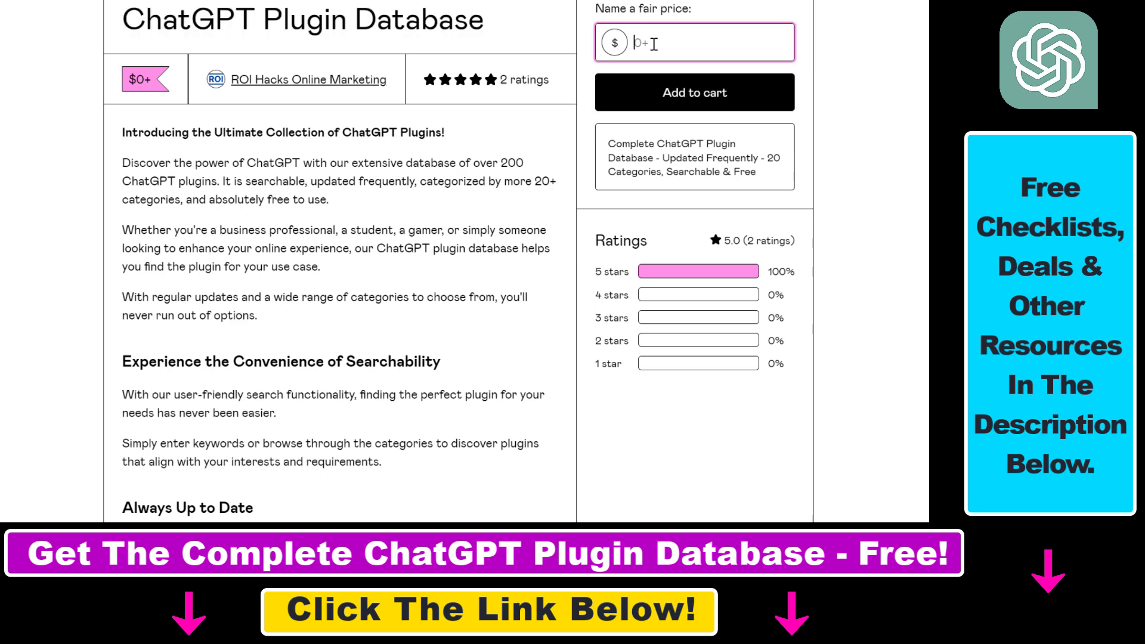
click(723, 96)
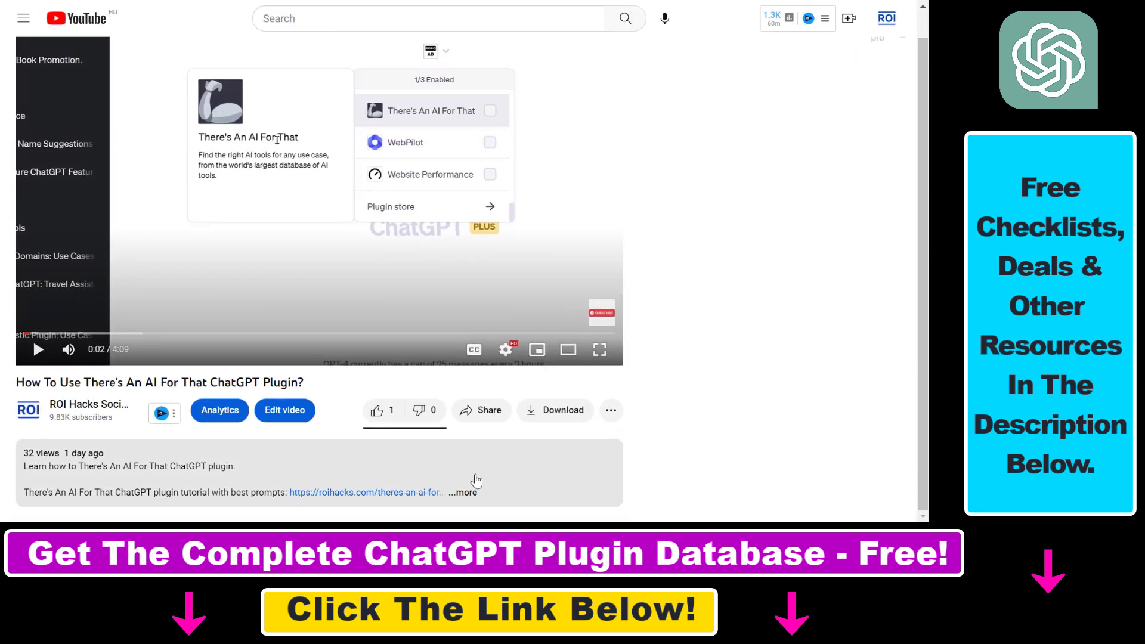
Step: Expand and scroll the There's An AI For That tutorial's full video description
click(469, 492)
scroll(479, 460, down, 3)
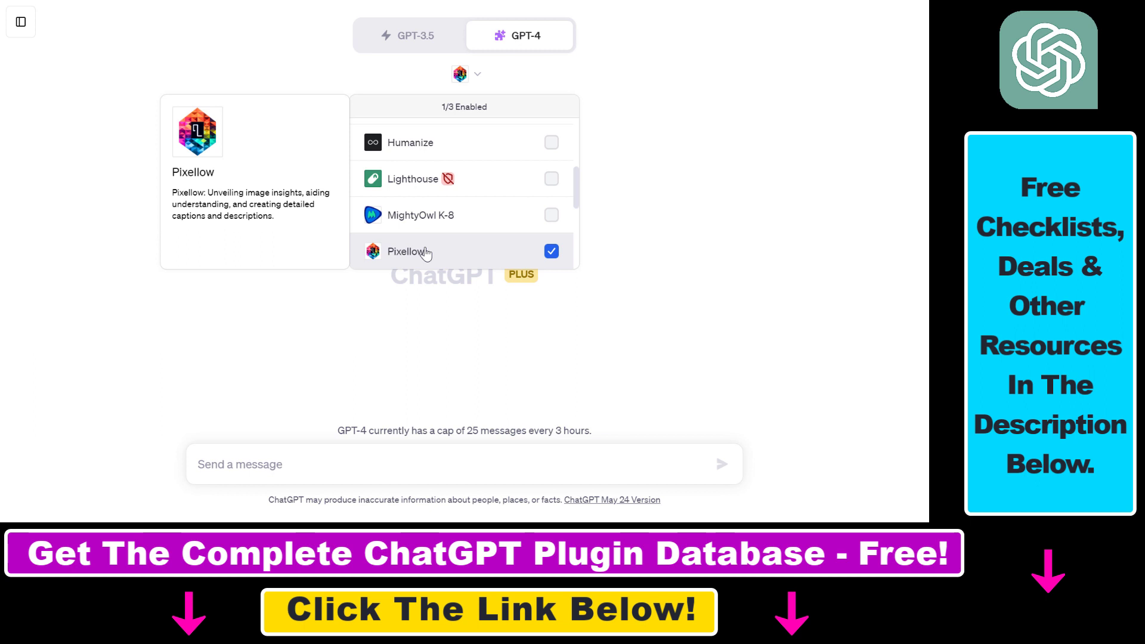
Step: Close the plugin list and switch the model to GPT-3.5 and back to GPT-4
click(401, 296)
drag(391, 285, 537, 287)
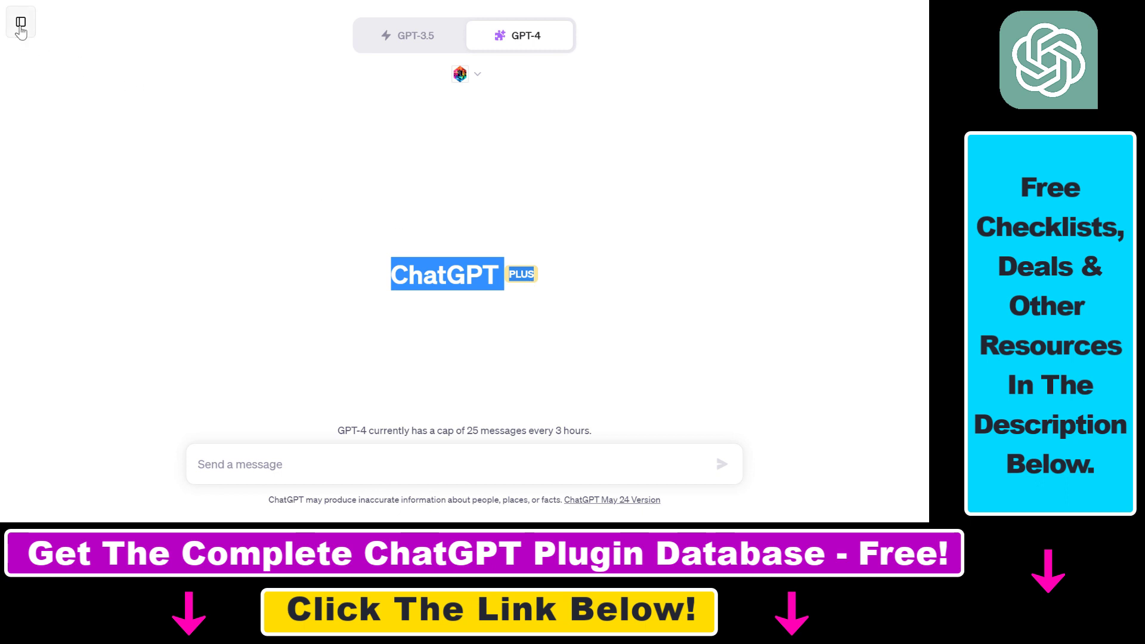
click(424, 43)
click(540, 38)
Step: Scroll through the GPT-4 plugin list to confirm Pixellow is the only enabled plugin
click(476, 77)
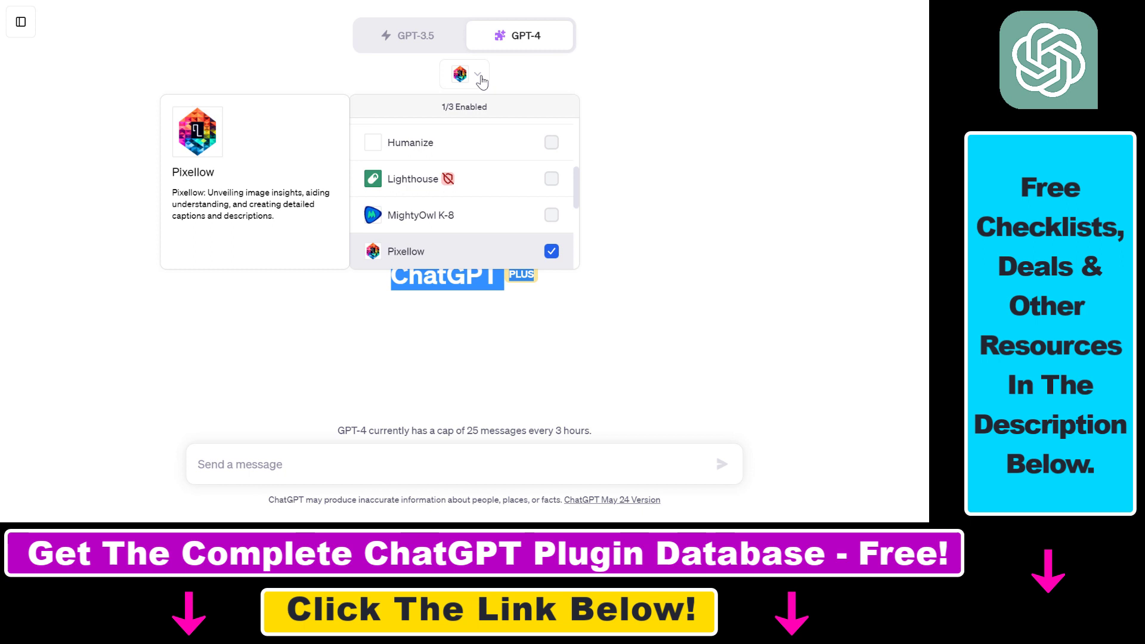
scroll(418, 221, down, 1)
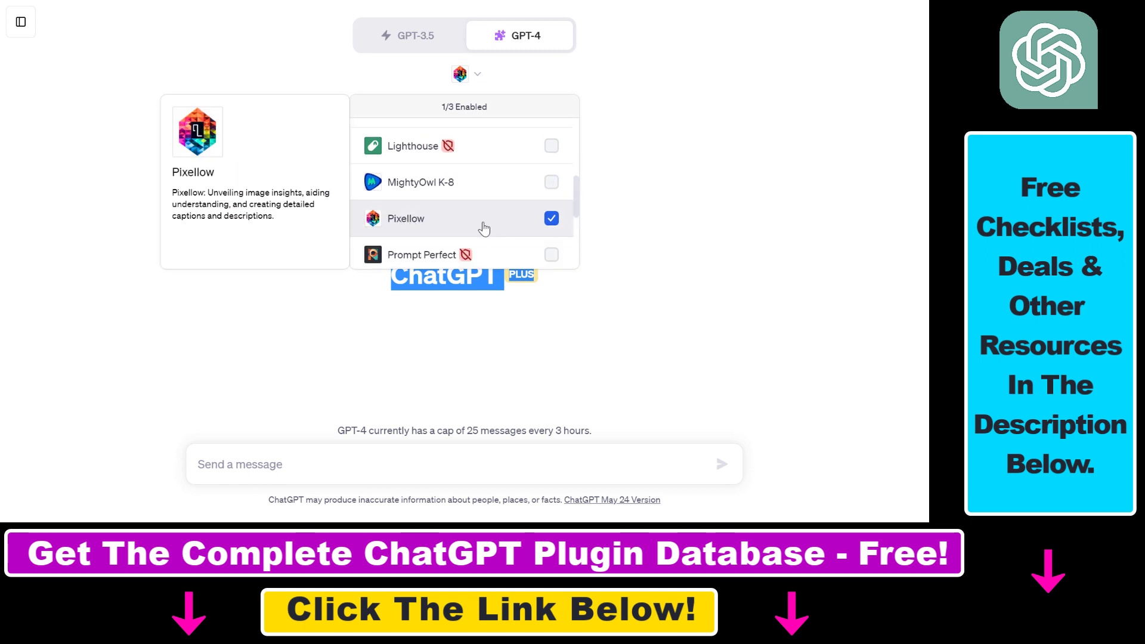
scroll(577, 203, down, 1)
drag(577, 206, 574, 248)
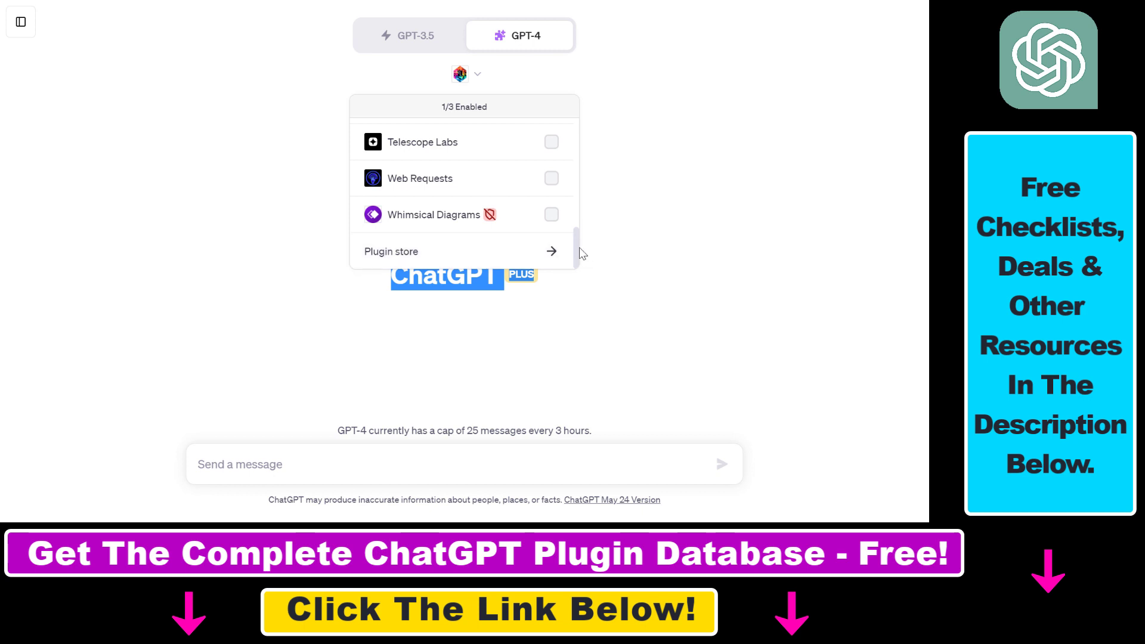
drag(575, 239, 578, 196)
mouse_move(415, 208)
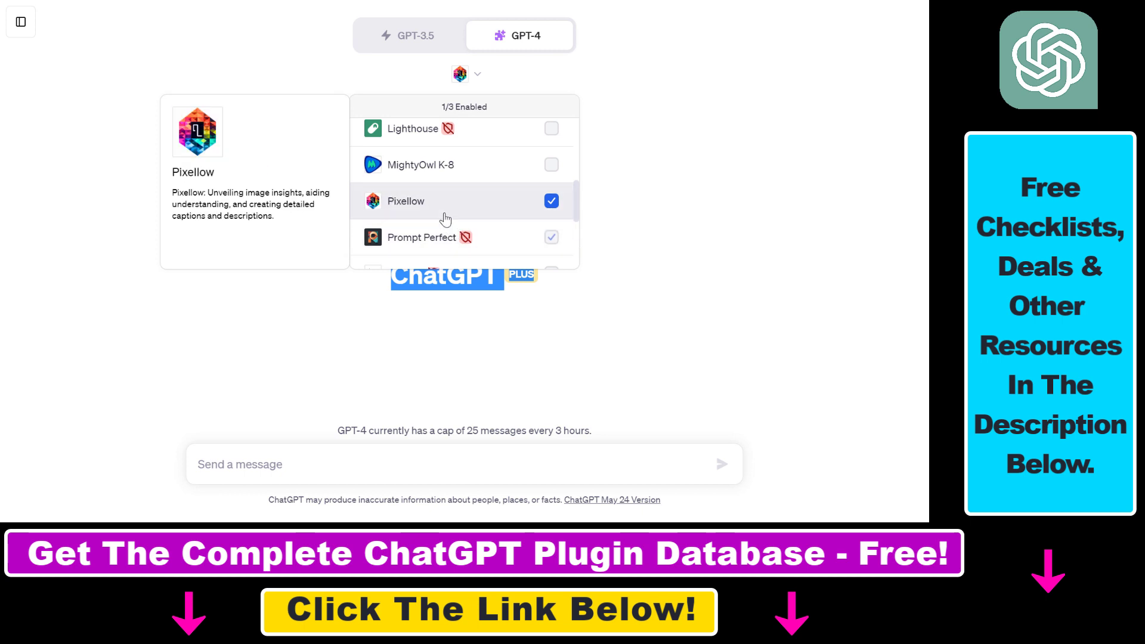
Step: Paste the 'describe the image in detail' prompt with the ATM photo URL into the message box
click(857, 316)
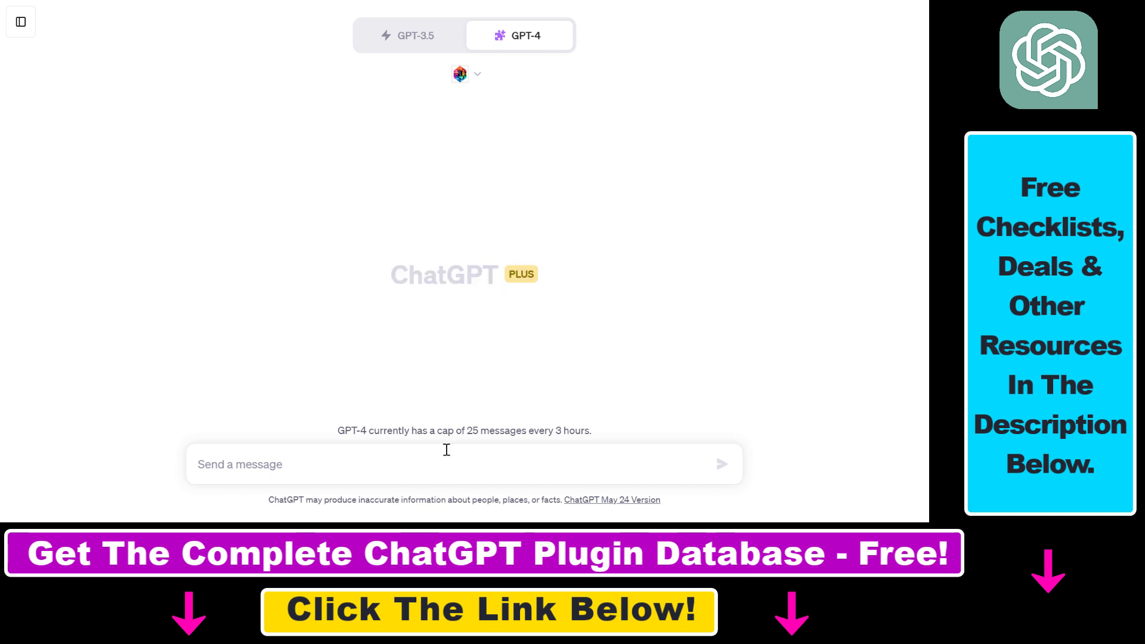
click(483, 462)
key(ctrl+v)
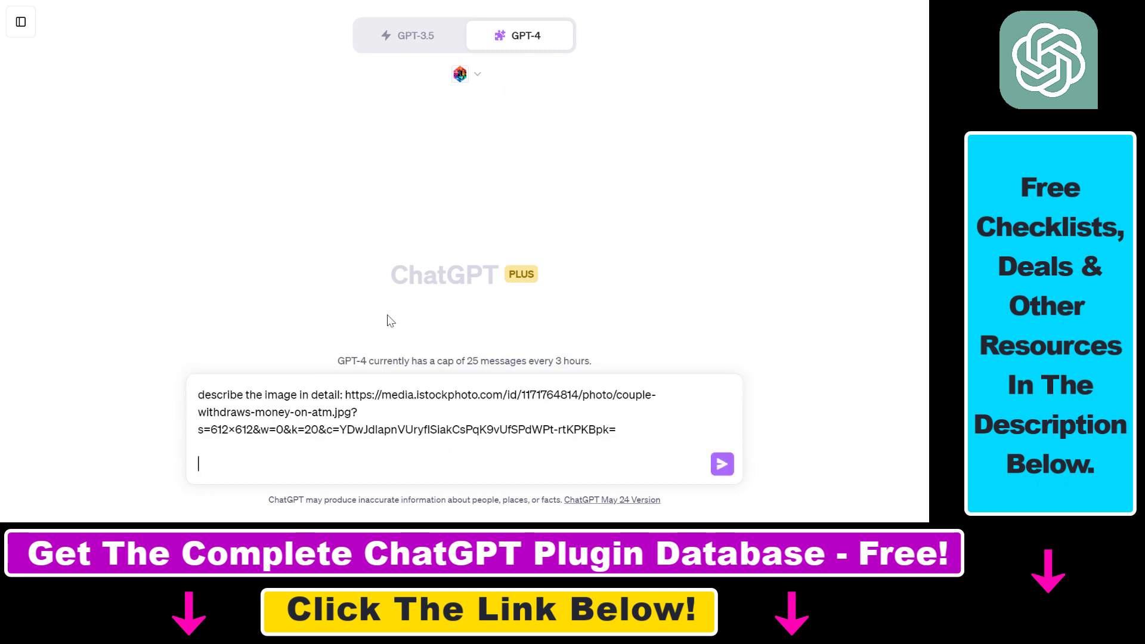
Step: Highlight the prompt's 'describe the image in detail' words and the full image URL to check them
drag(346, 394, 537, 439)
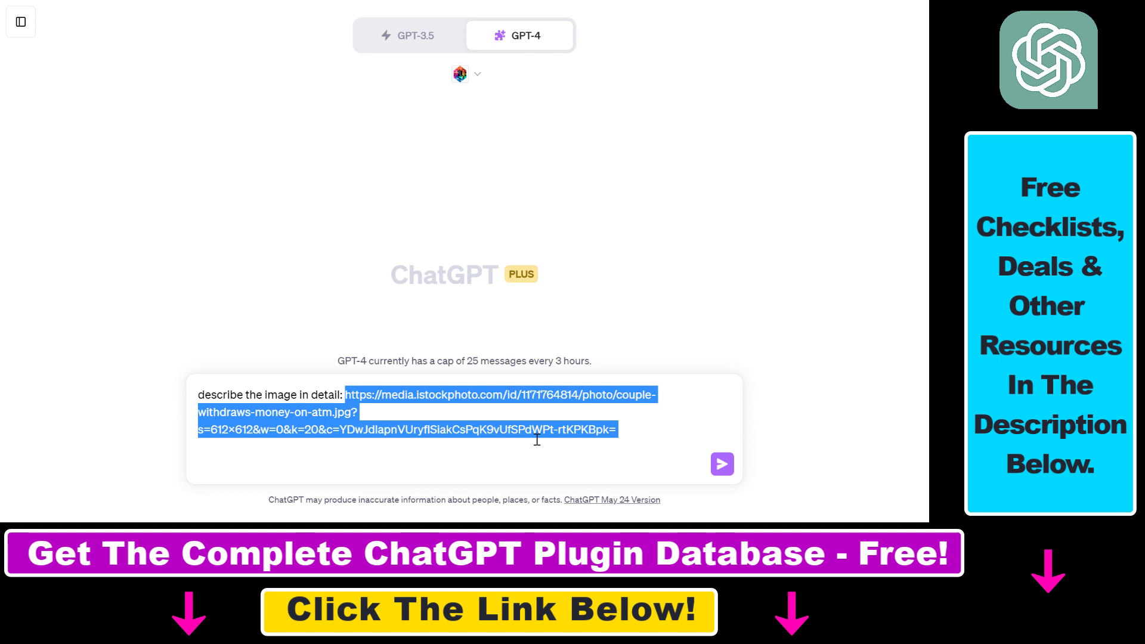
click(338, 412)
drag(346, 395, 185, 399)
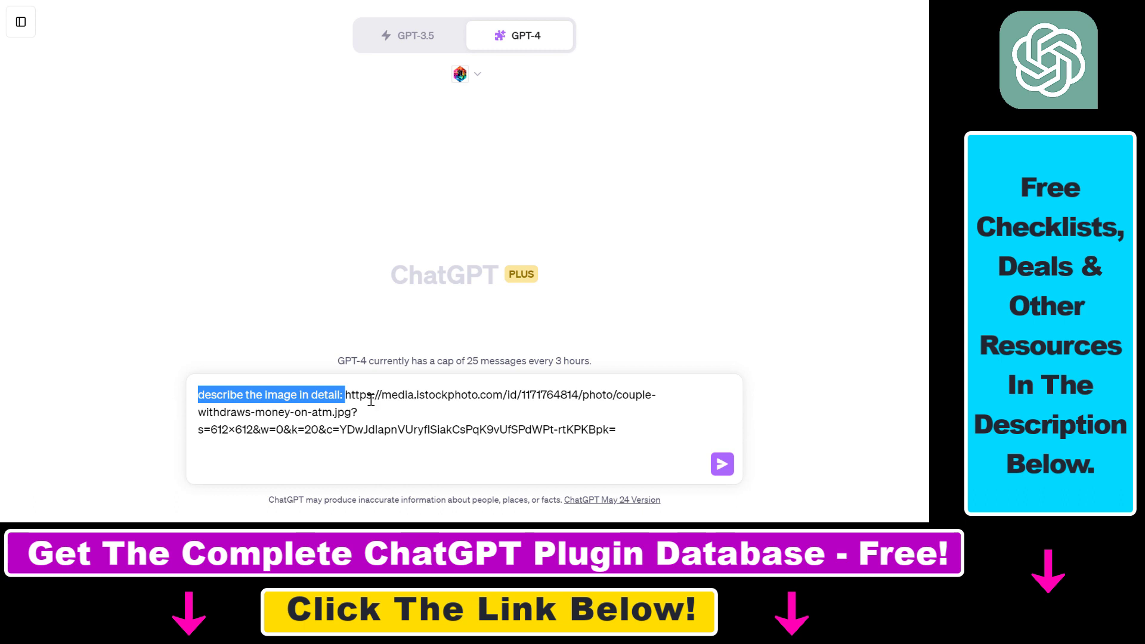
drag(343, 394, 189, 425)
key(Right)
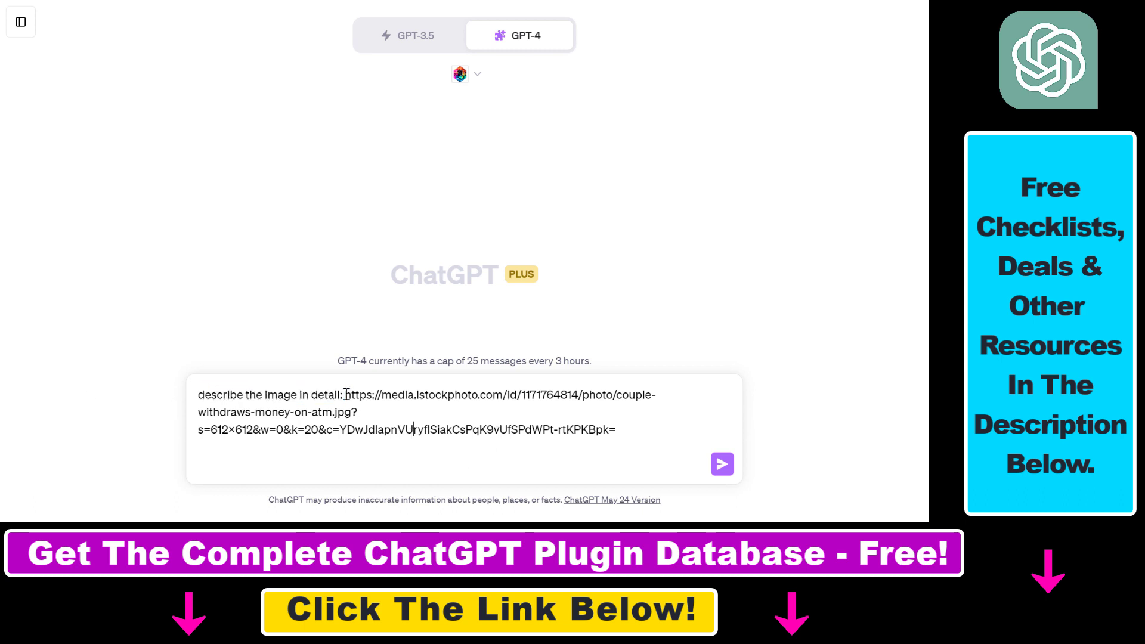
drag(344, 395, 791, 470)
click(362, 430)
drag(345, 394, 620, 448)
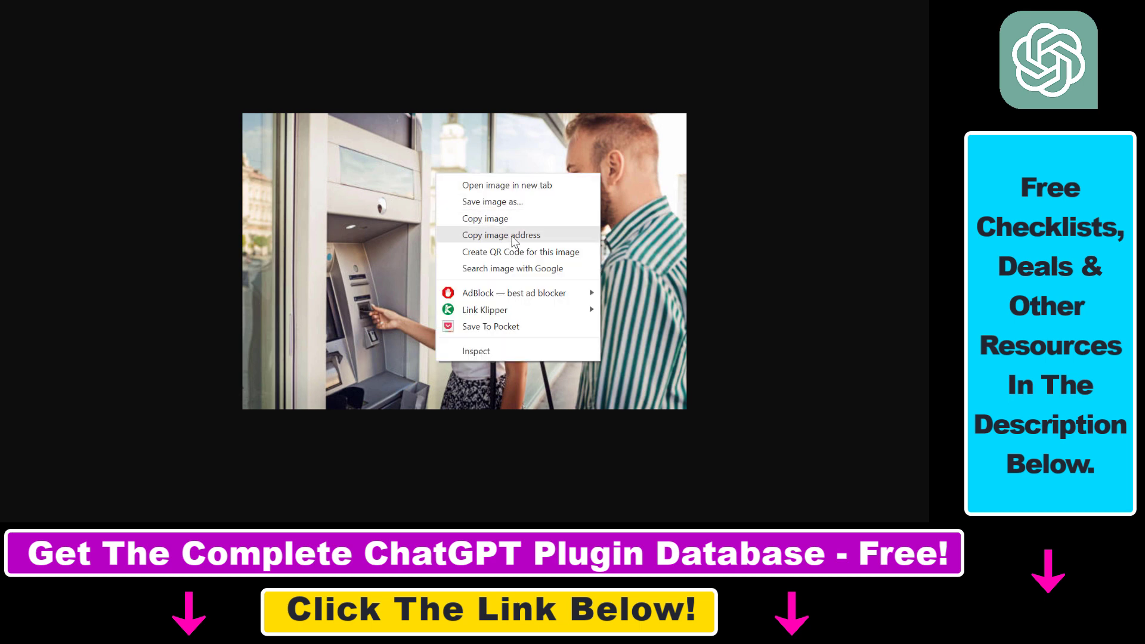
Step: Bring up the ATM photo's context menu to copy its image address
right_click(312, 166)
click(358, 229)
right_click(631, 187)
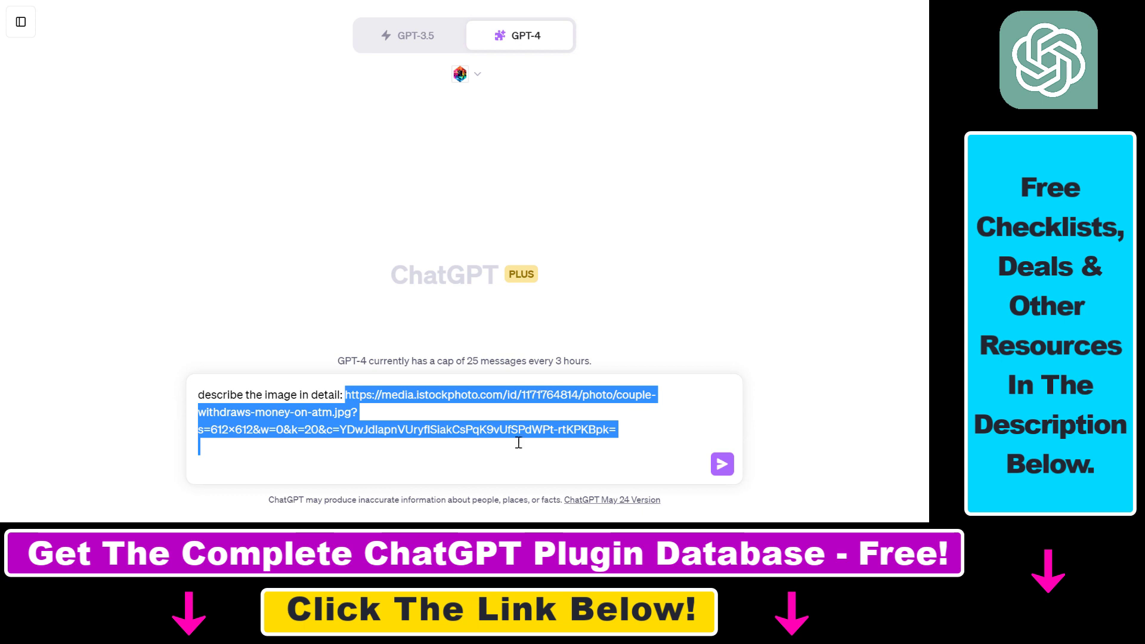
Step: Send the describe-the-image prompt with the ATM photo URL and check the sent message
drag(346, 397, 645, 446)
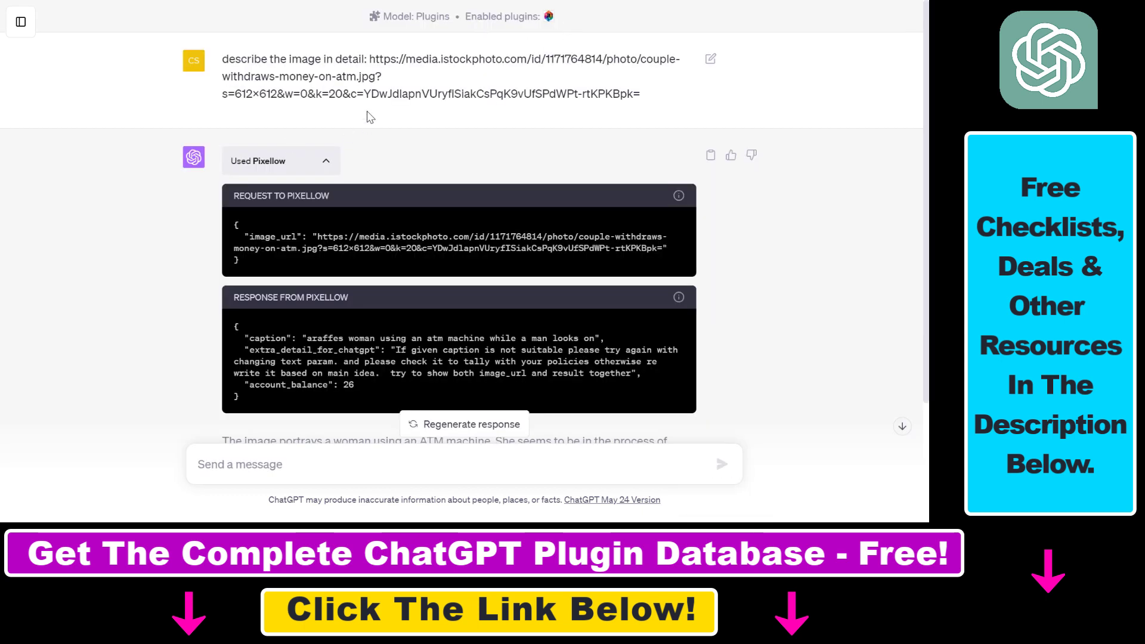
drag(369, 60, 648, 108)
drag(241, 60, 323, 60)
Step: Check the image URL in Pixellow's request, collapse its details, and highlight the reply paragraph
drag(307, 237, 585, 256)
click(314, 249)
drag(316, 237, 240, 260)
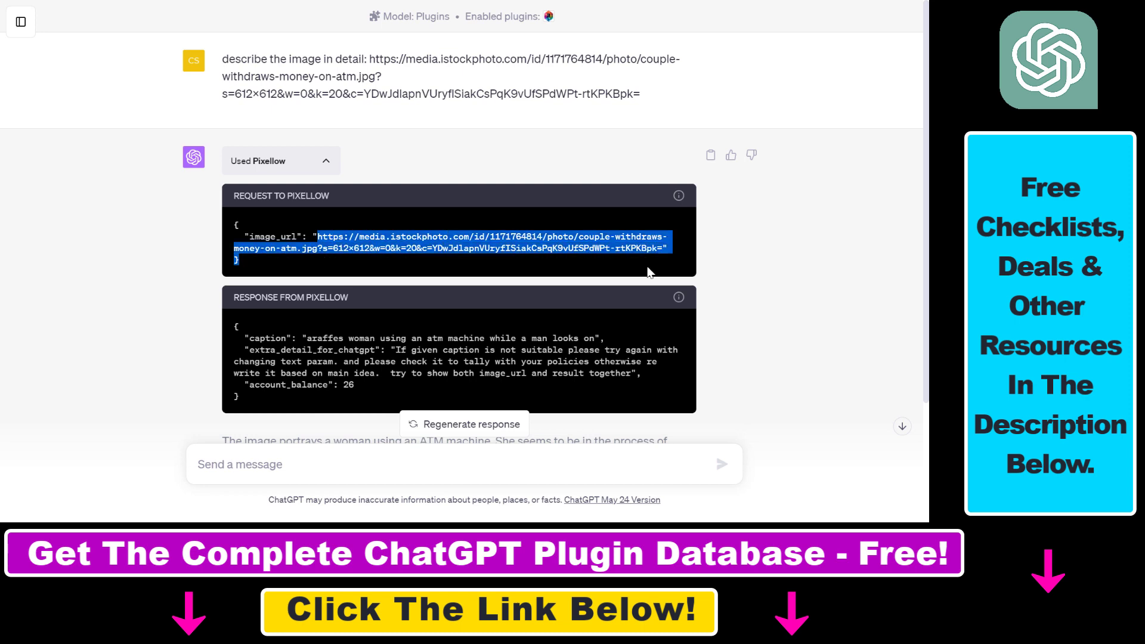
scroll(310, 194, down, 3)
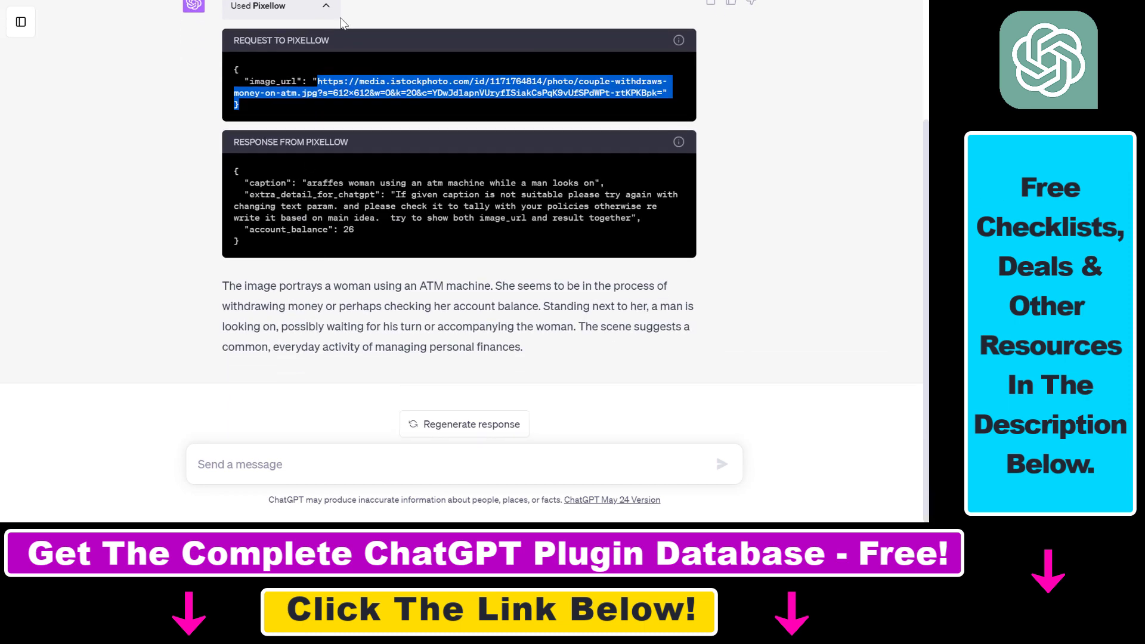
click(326, 10)
drag(226, 195, 528, 256)
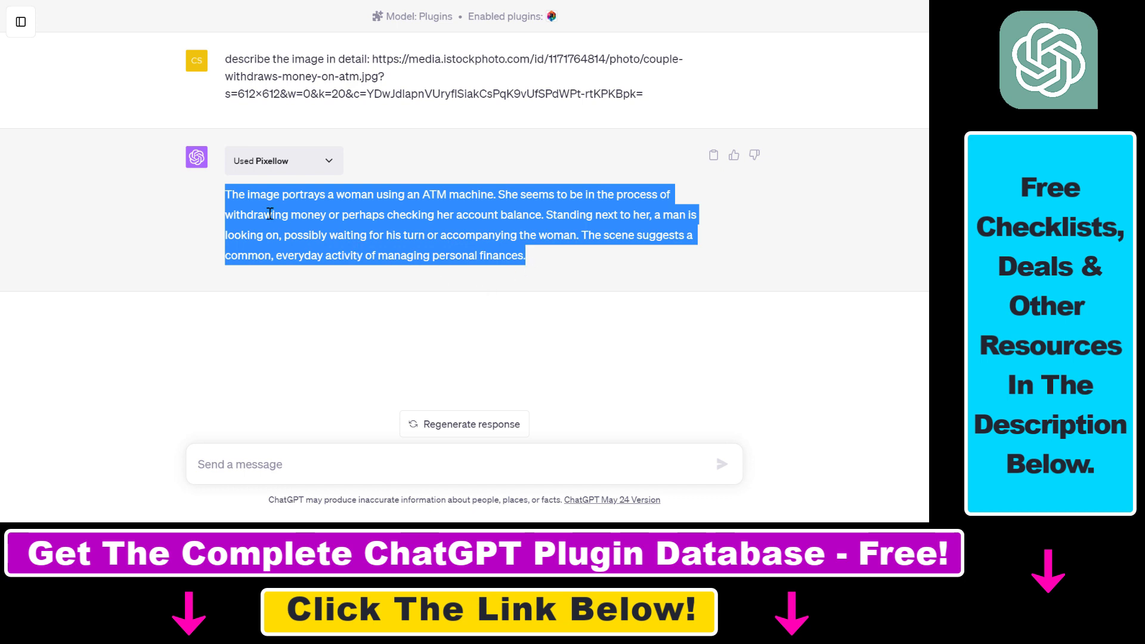
click(237, 204)
drag(303, 197, 577, 238)
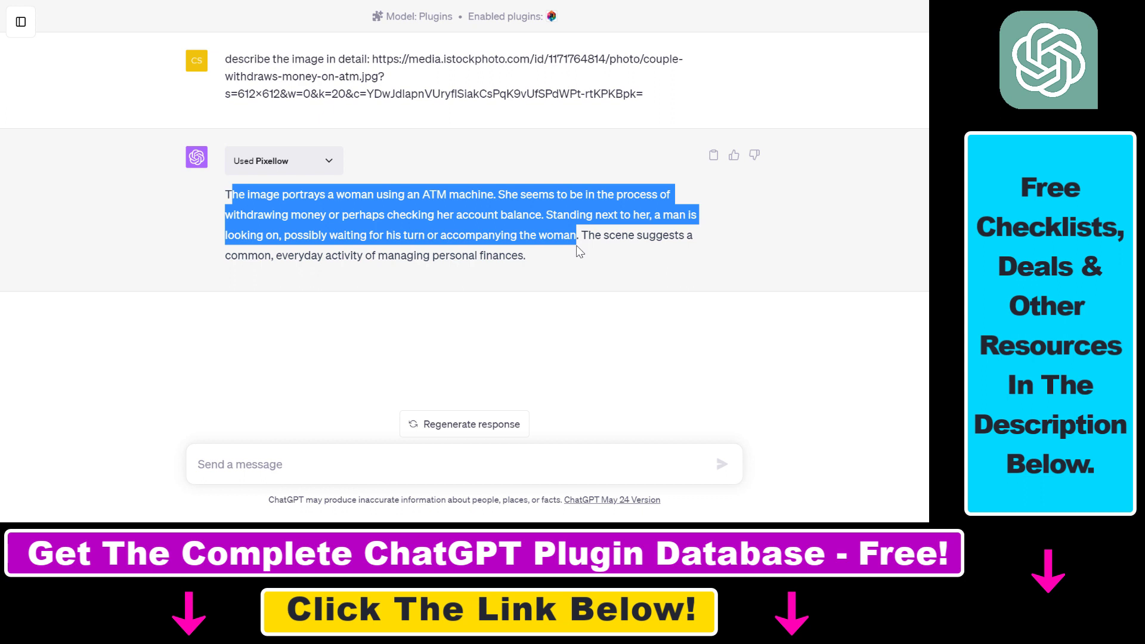
drag(576, 245, 224, 195)
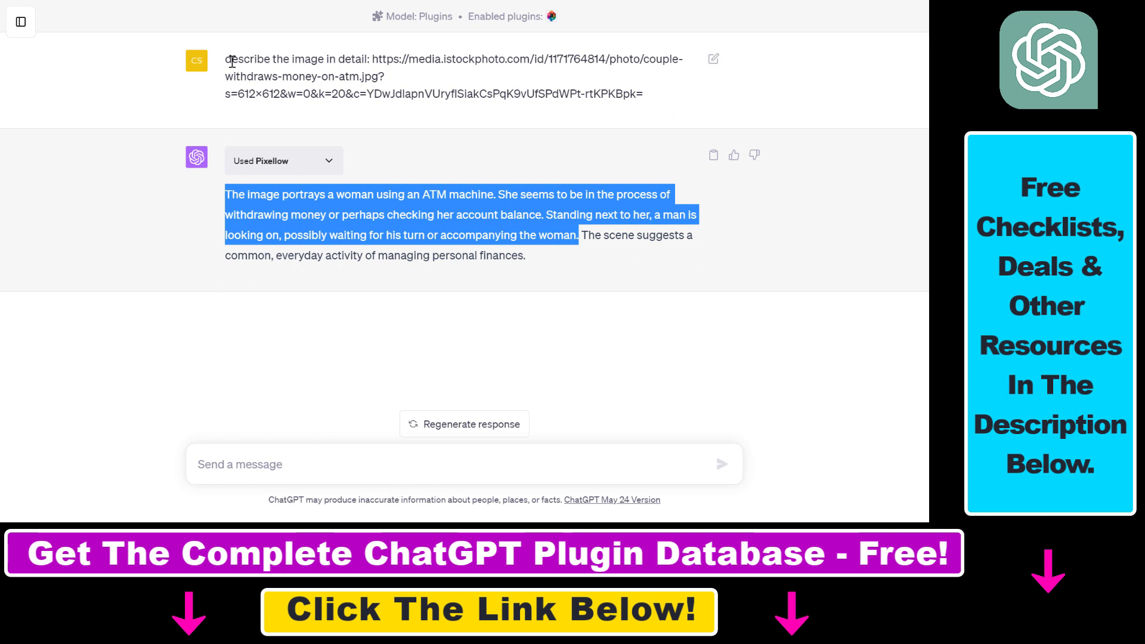
drag(232, 59, 393, 59)
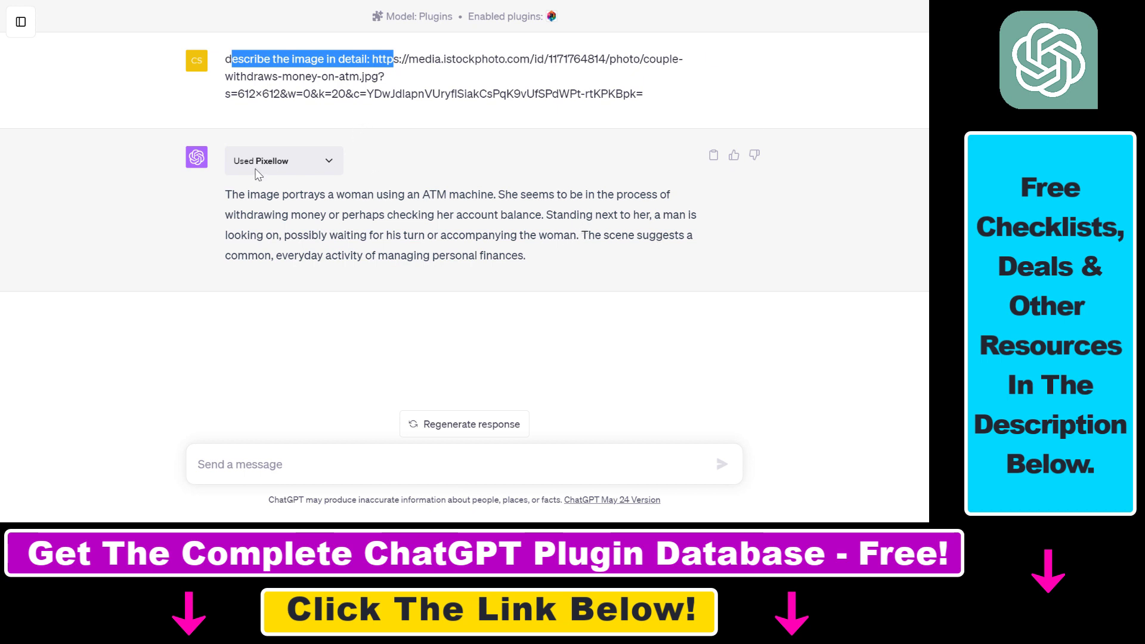
Step: Highlight the word Pixellow in the 'Used Pixellow' label
double_click(276, 159)
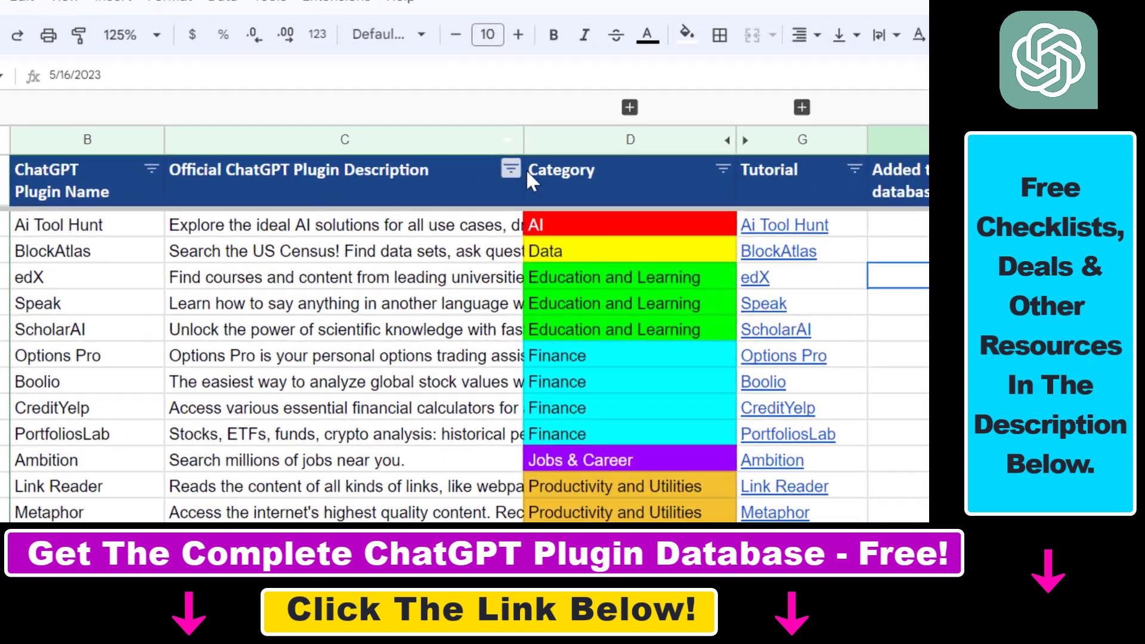
click(563, 201)
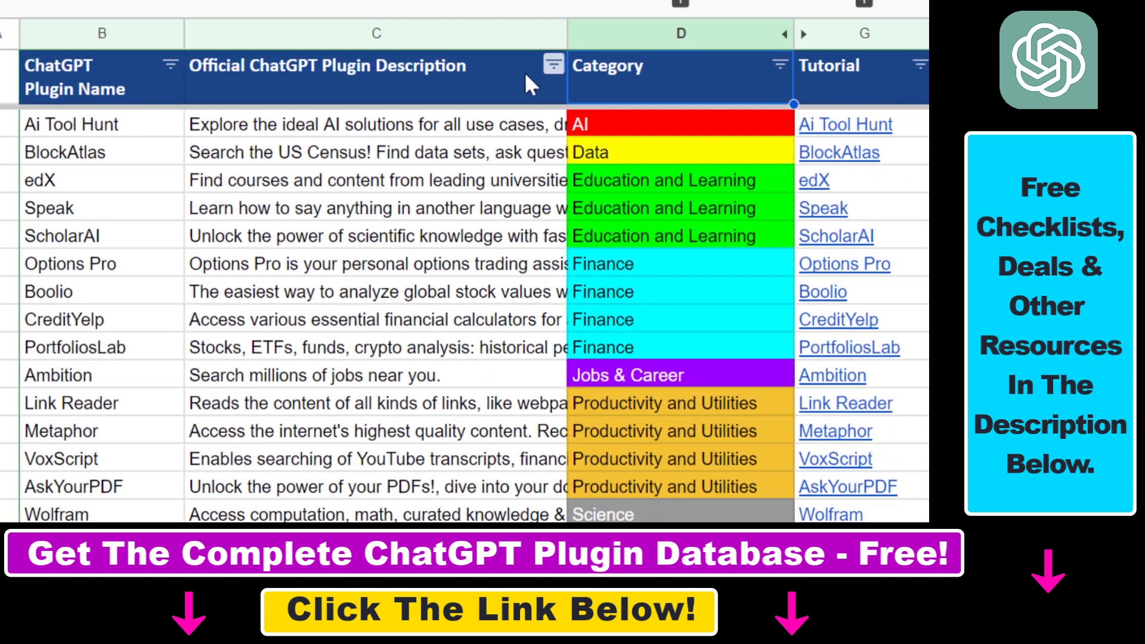
click(514, 71)
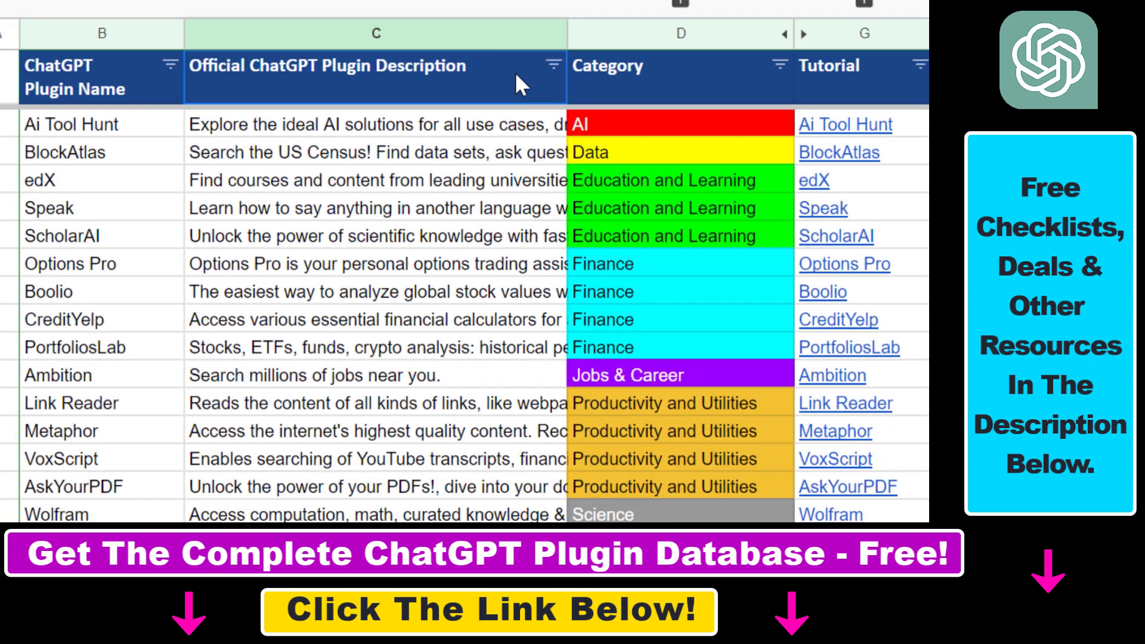
click(131, 82)
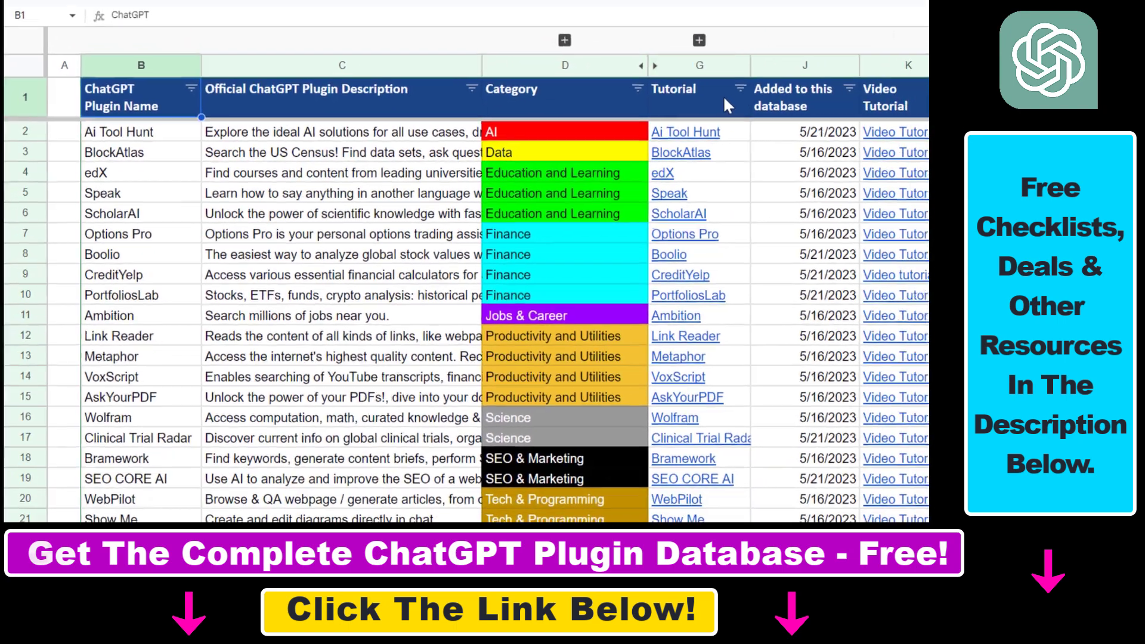
click(793, 99)
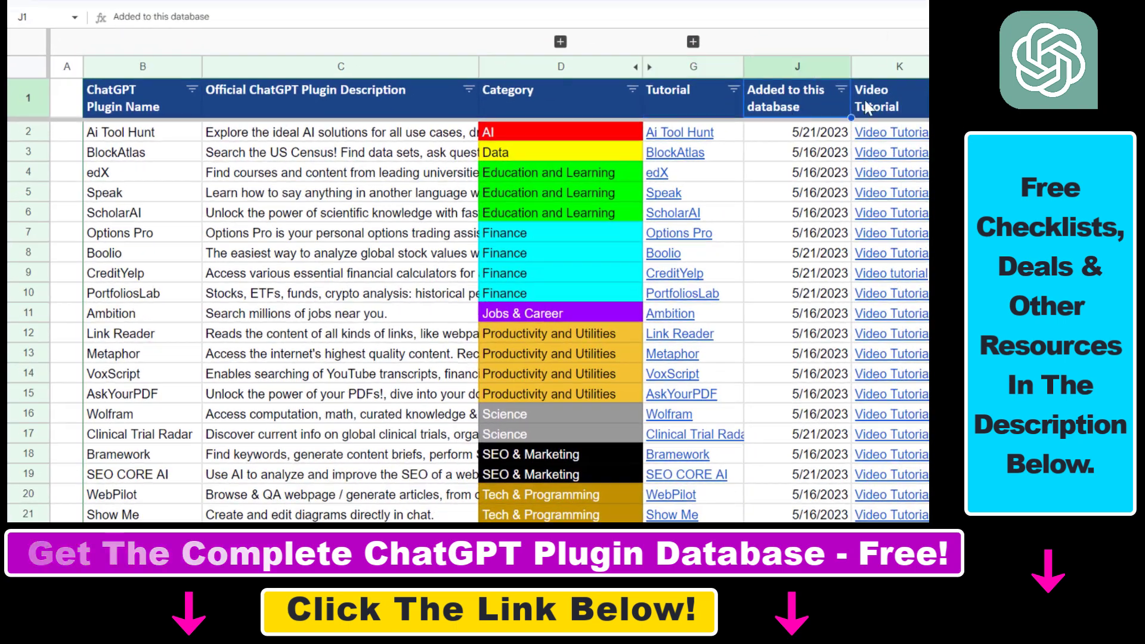